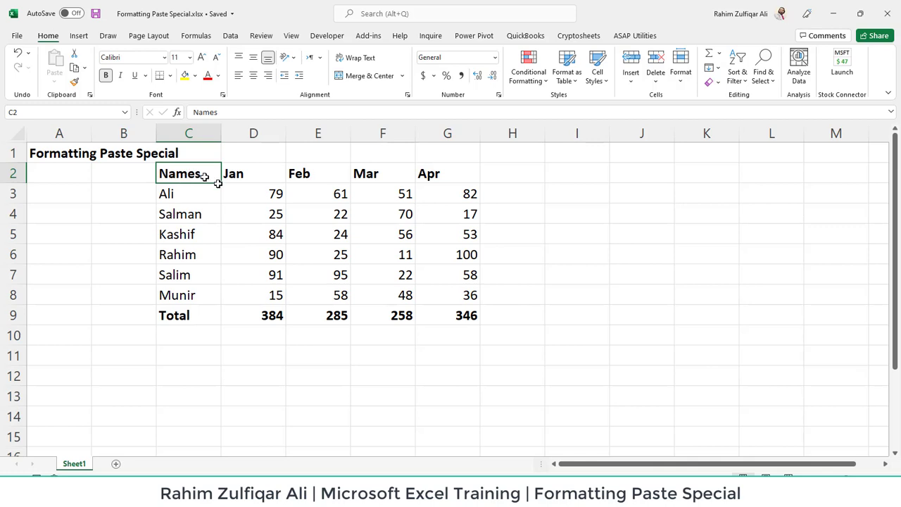
Select parts of the sales table: the full table, the names, the Jan–Apr headers, and Munir's Feb value.
left_click_drag(212, 178, 464, 316)
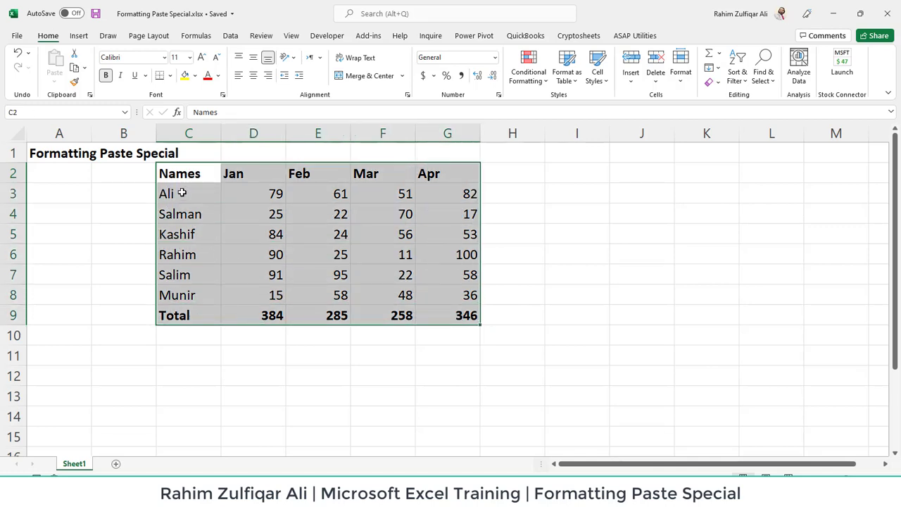
left_click_drag(182, 193, 191, 296)
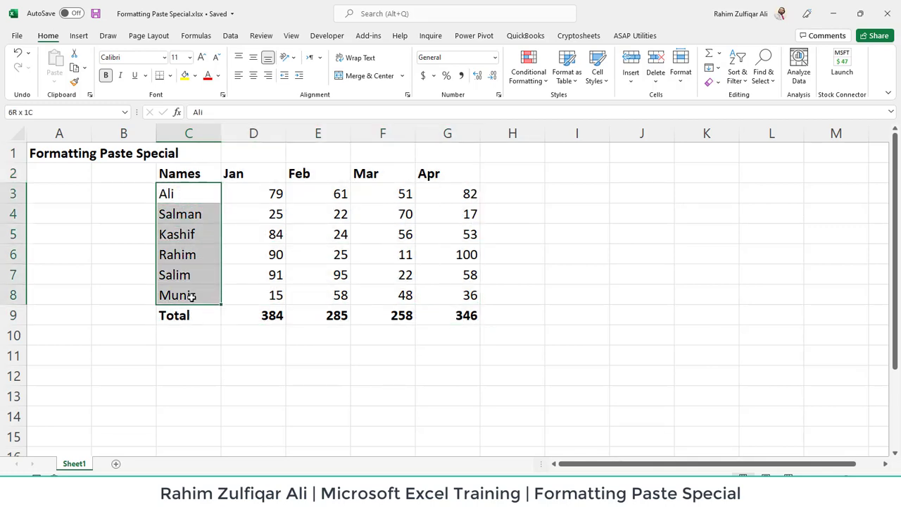
left_click_drag(243, 175, 442, 174)
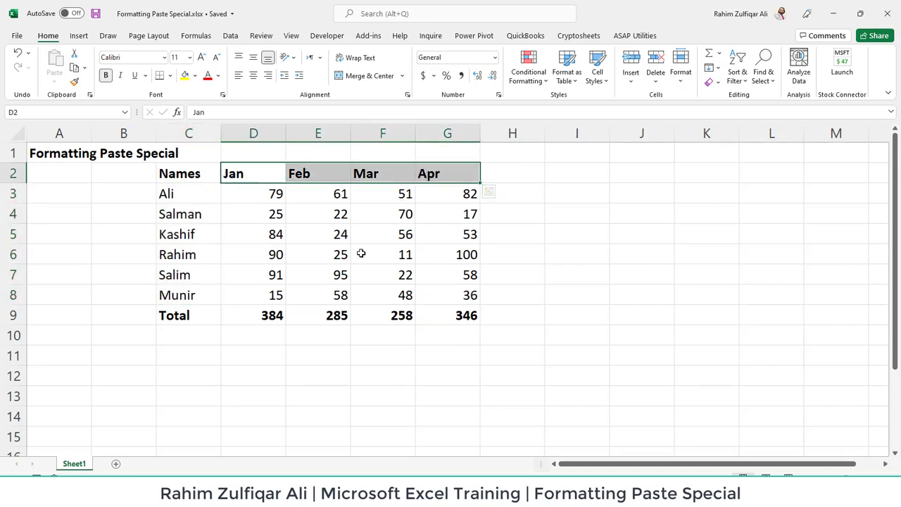
left_click(337, 294)
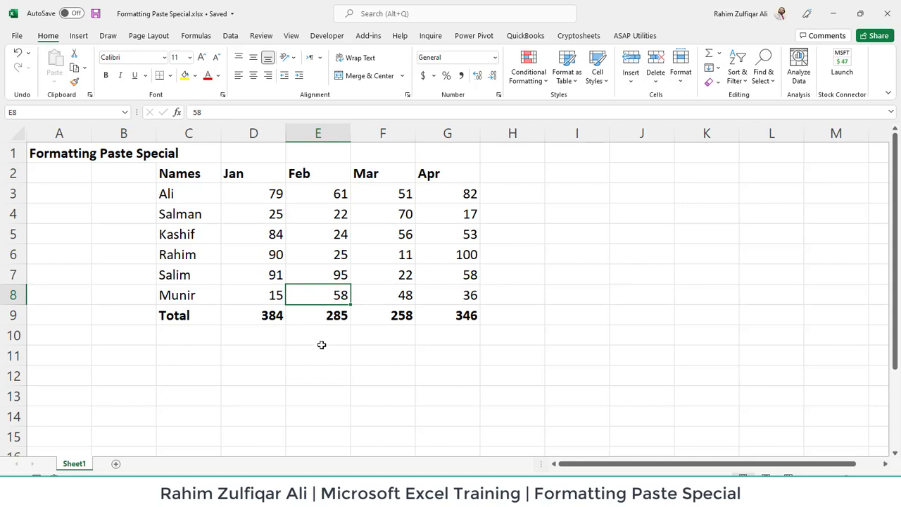
Copy the January total 384 from D9 and paste its formula into J9.
left_click(267, 320)
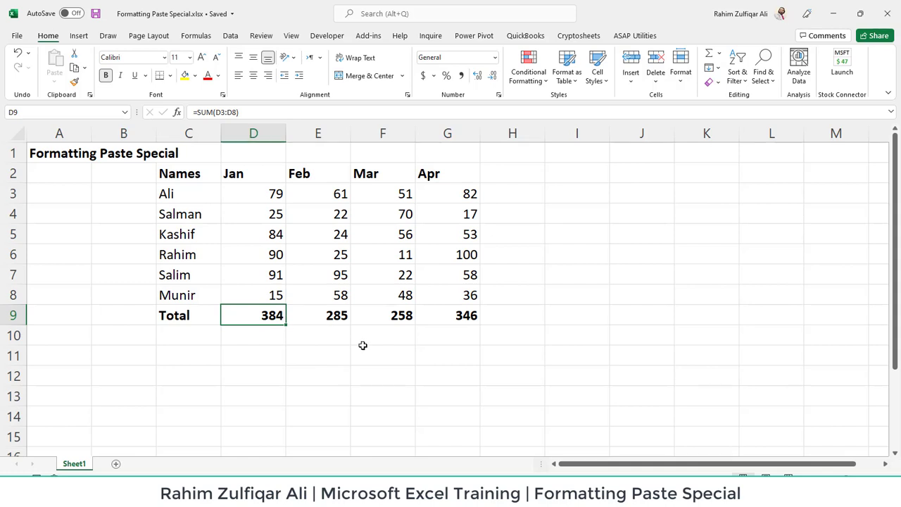
key("ctrl+c")
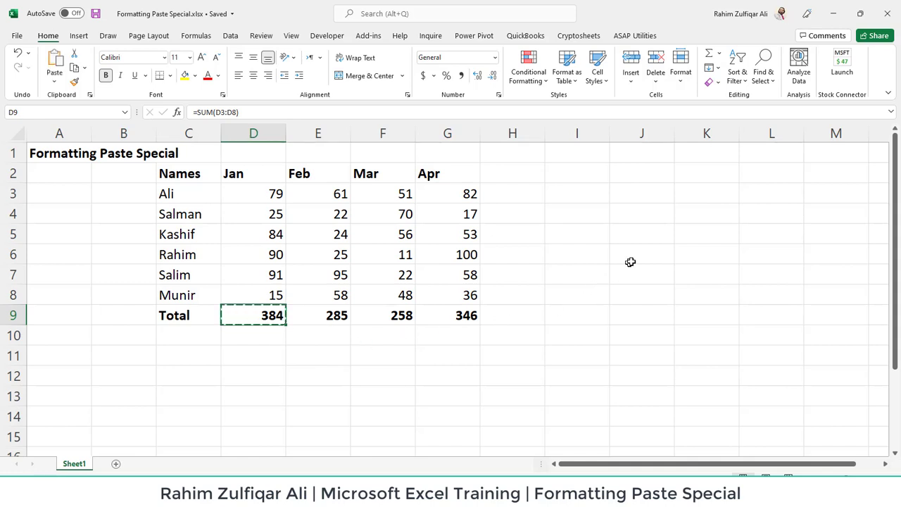
left_click(654, 316)
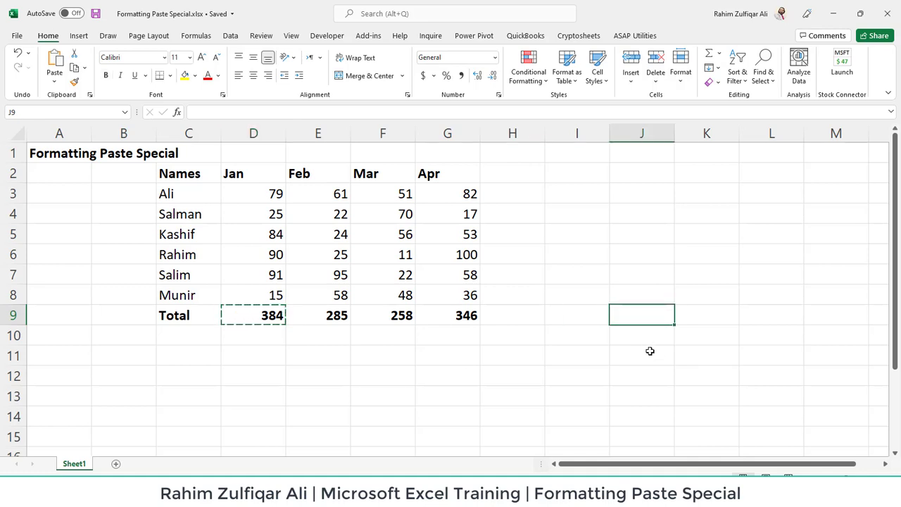
key("ctrl+v")
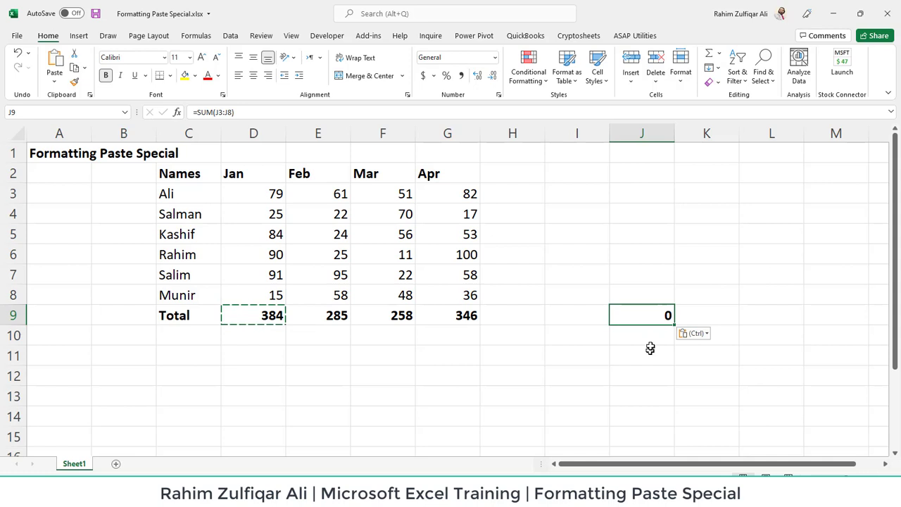
double_click(654, 316)
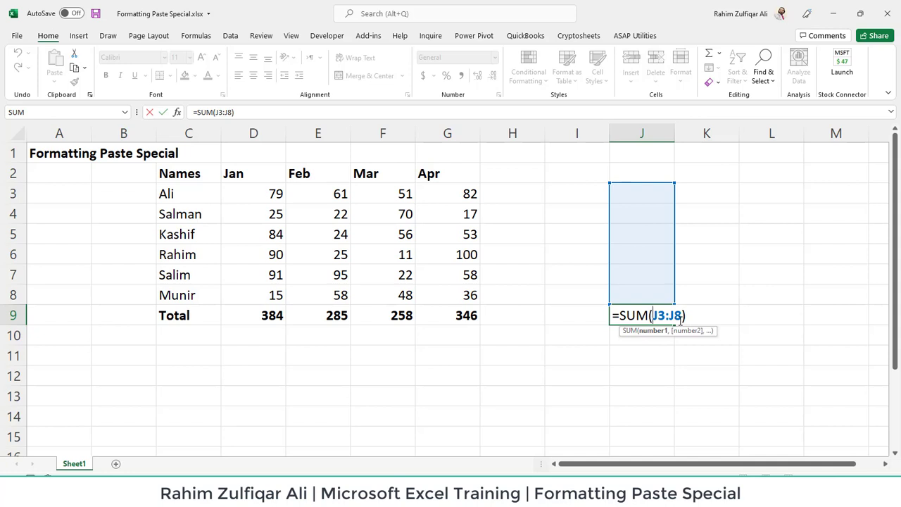
key("ctrl+Return")
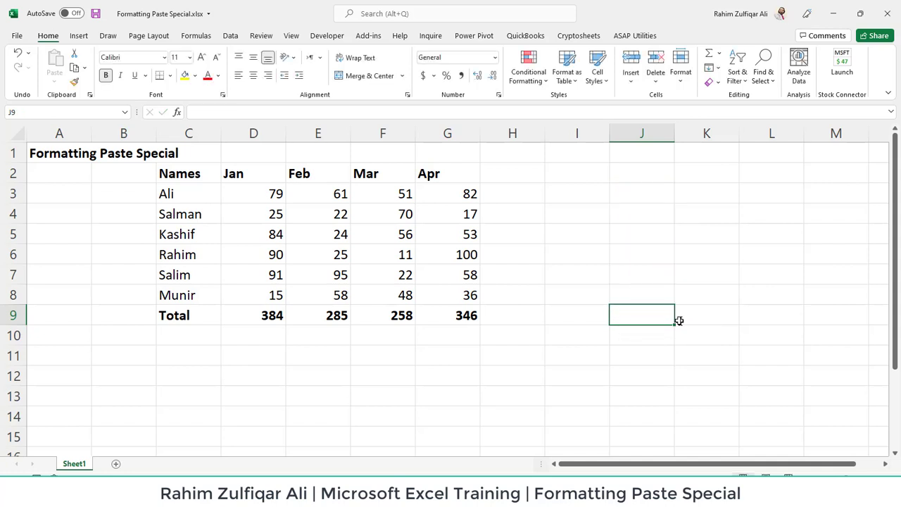
Inspect the formula behind the January total in D9, leaving it unchanged.
left_click(273, 317)
double_click(274, 317)
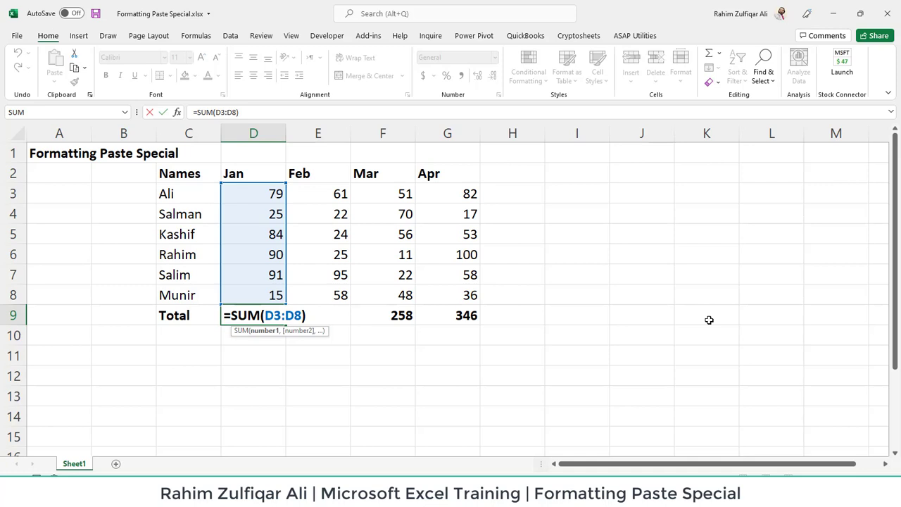
key("Escape")
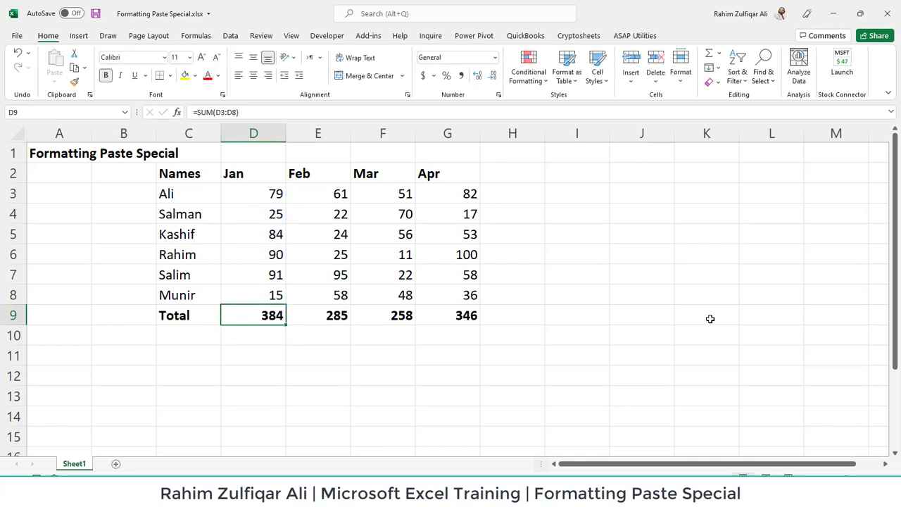
double_click(258, 316)
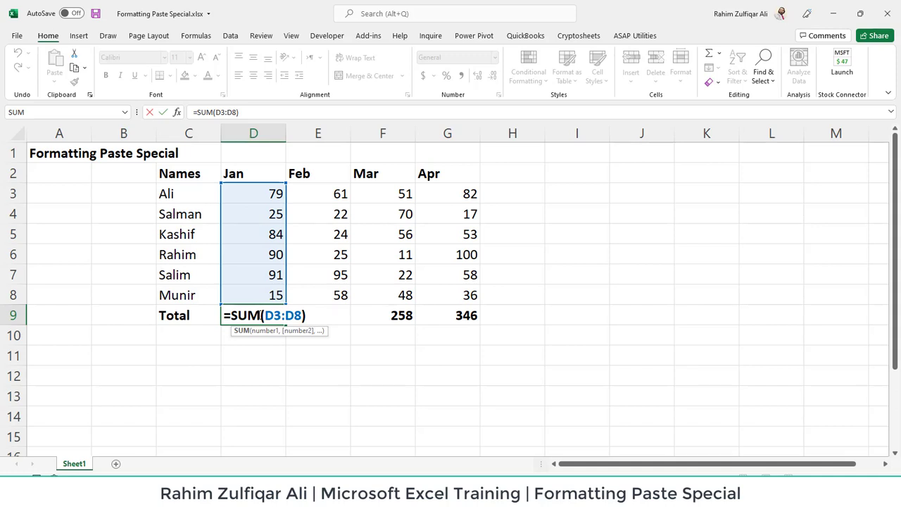
key("Escape")
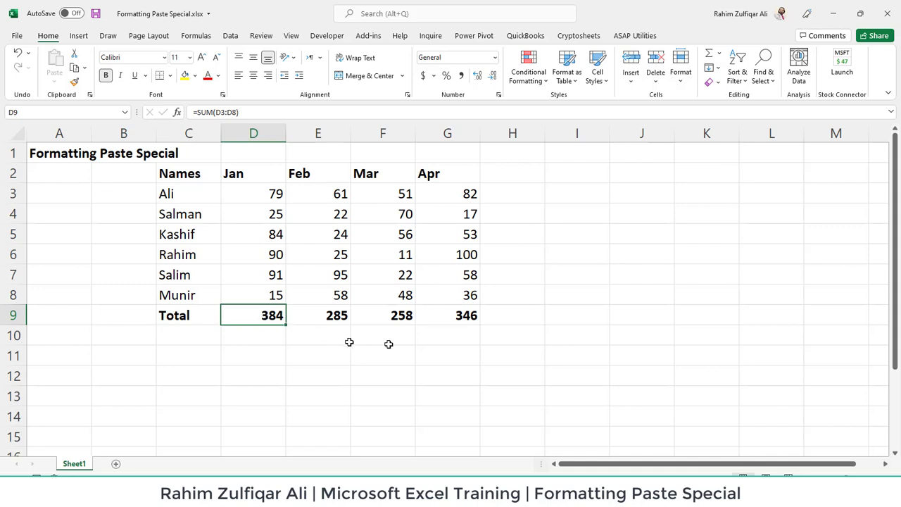
Copy the January total again and preview the Paste Special options without pasting.
key("ctrl+c")
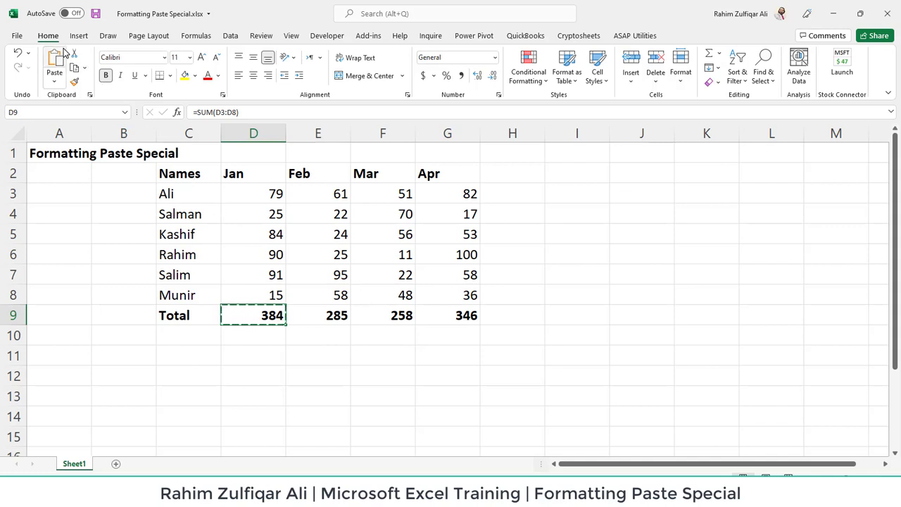
left_click(53, 84)
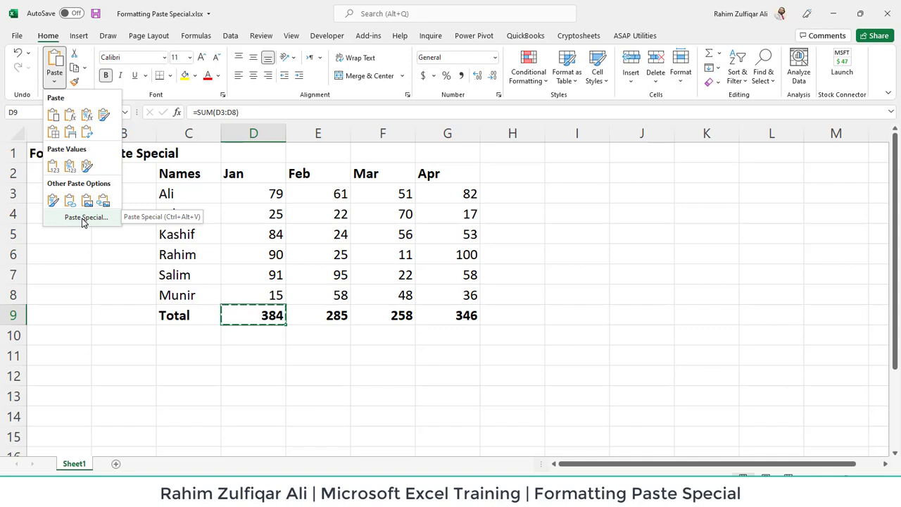
left_click(83, 219)
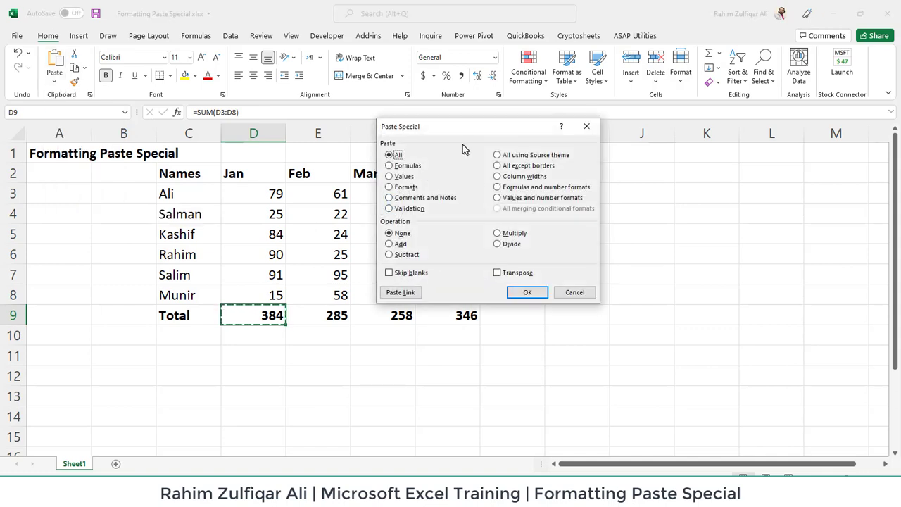
left_click_drag(461, 132, 660, 123)
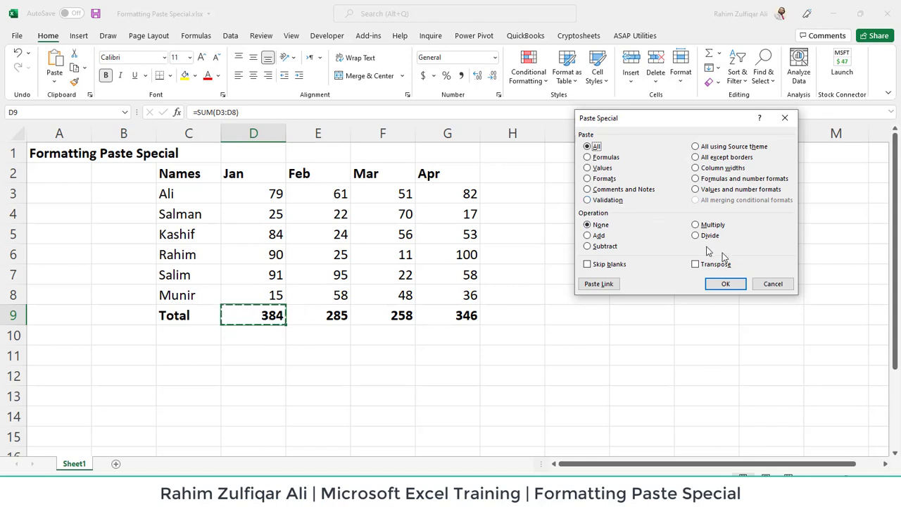
left_click(784, 285)
Paste the January total into J4 as the plain value 384, and verify it isn't a formula.
left_click(643, 213)
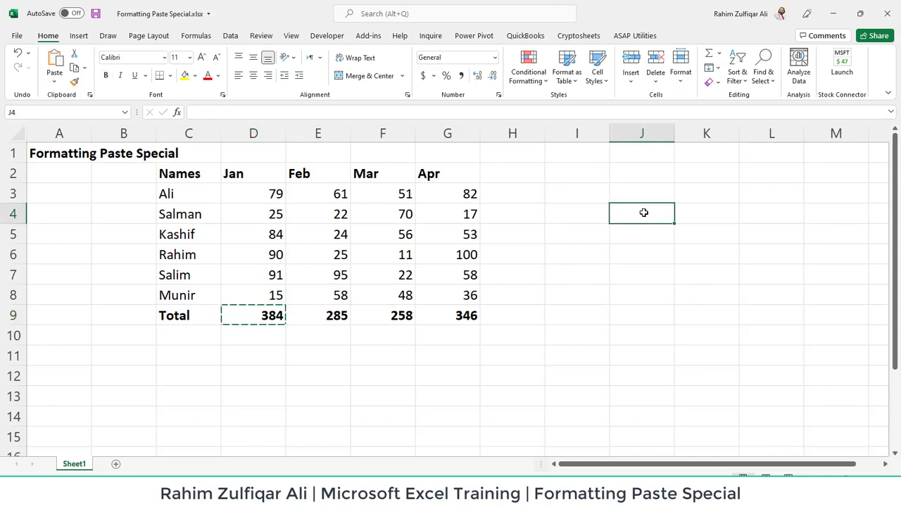
left_click(55, 80)
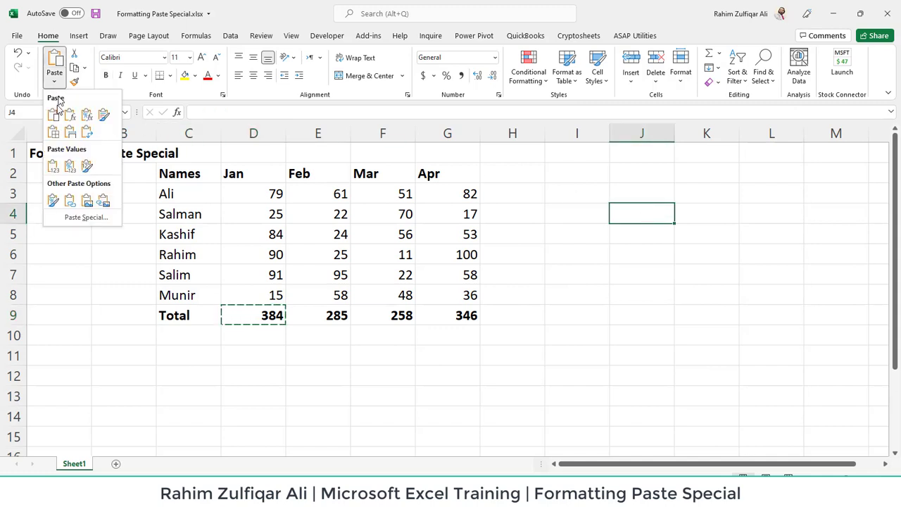
left_click(82, 217)
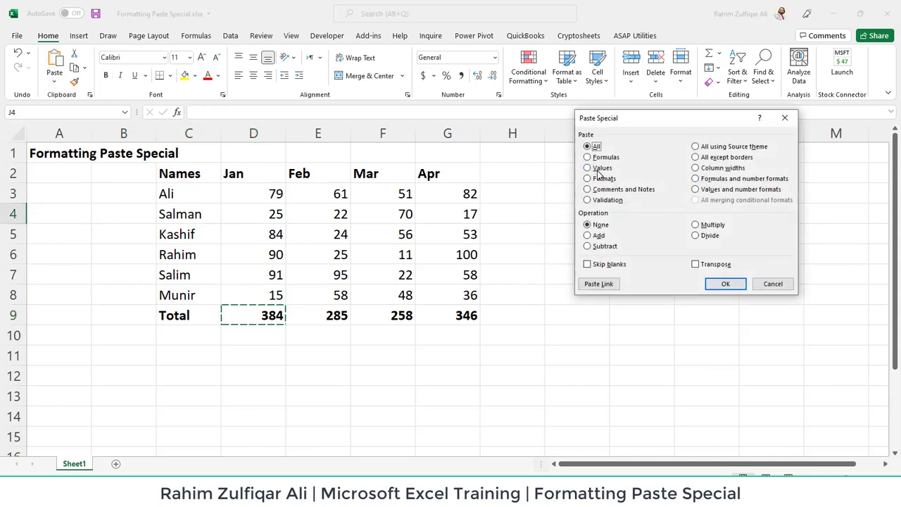
left_click(599, 171)
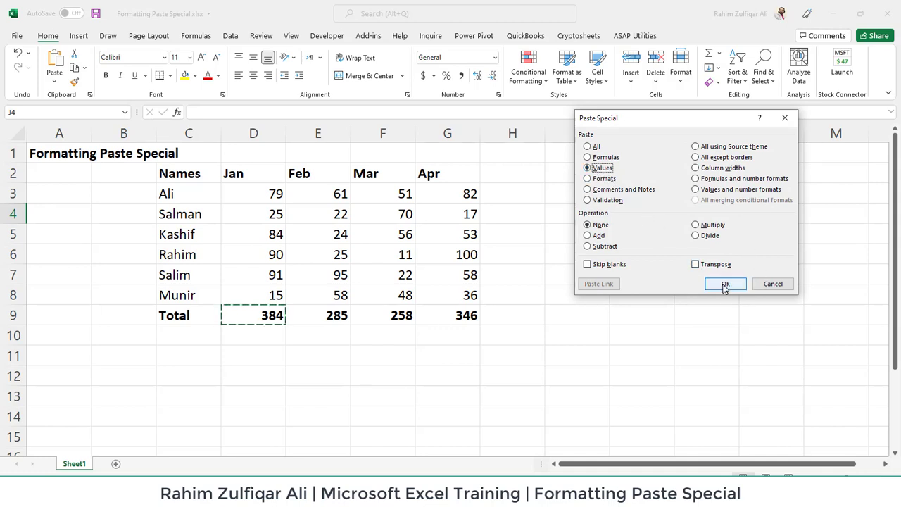
left_click(725, 284)
left_click(659, 253)
left_click(656, 215)
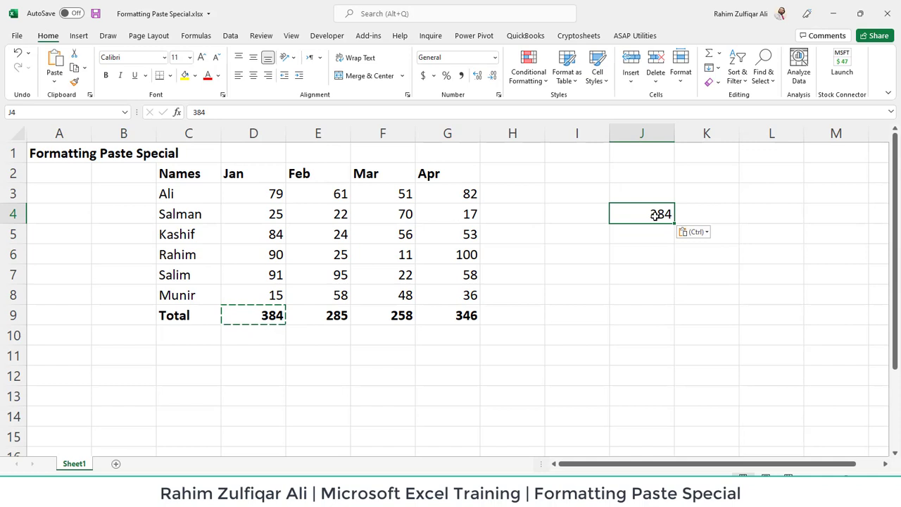
double_click(656, 215)
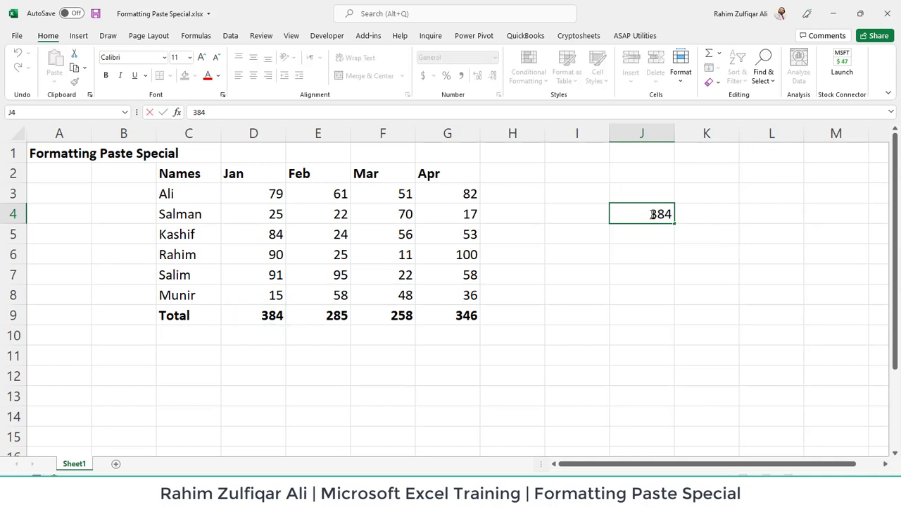
key("Escape")
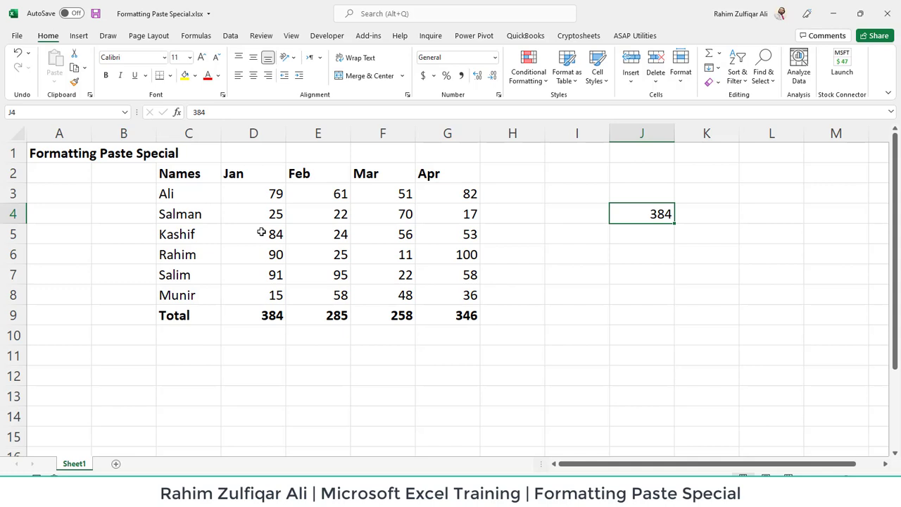
Apply a yellow fill to cell D5, Kashif's January figure of 84.
left_click(260, 232)
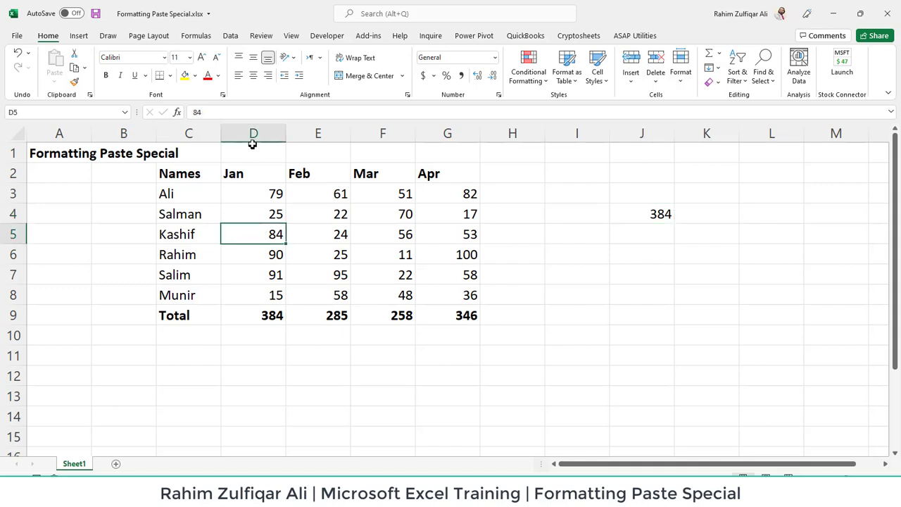
left_click(183, 77)
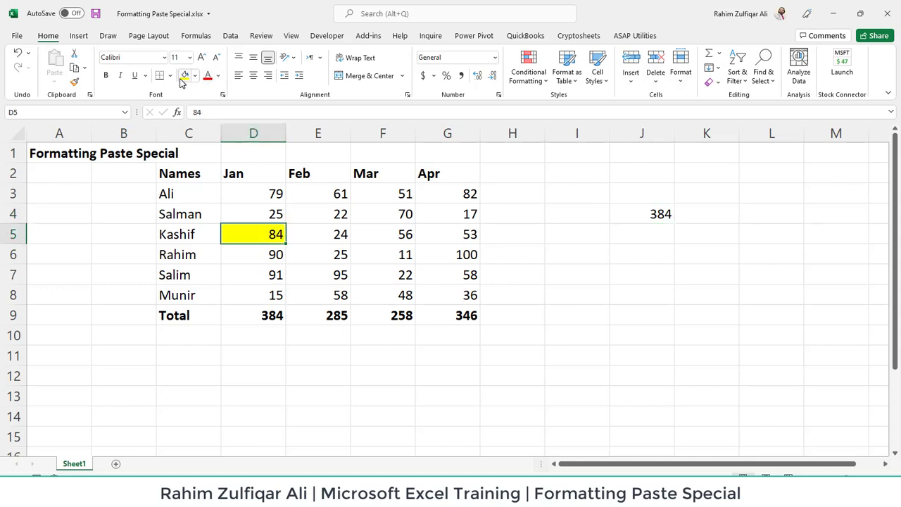
double_click(262, 236)
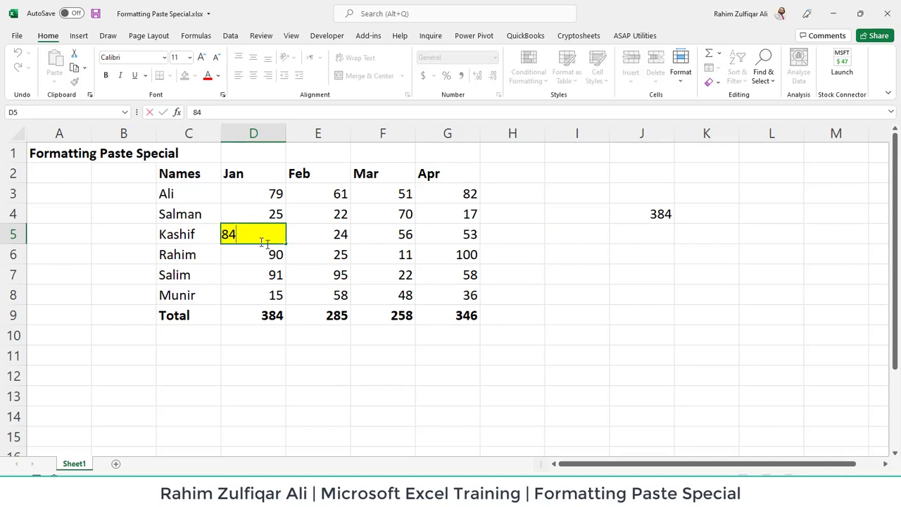
key("Return")
key("Return")
left_click(262, 236)
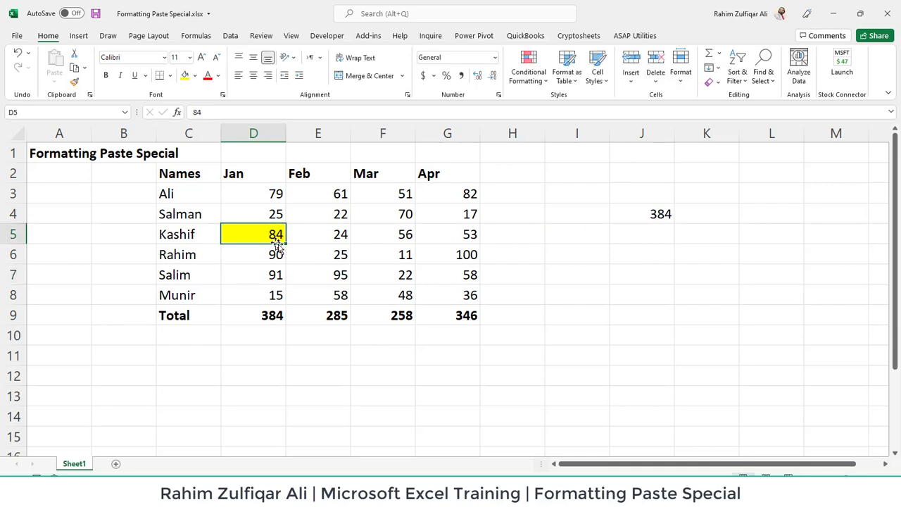
left_click(691, 270)
left_click(662, 238)
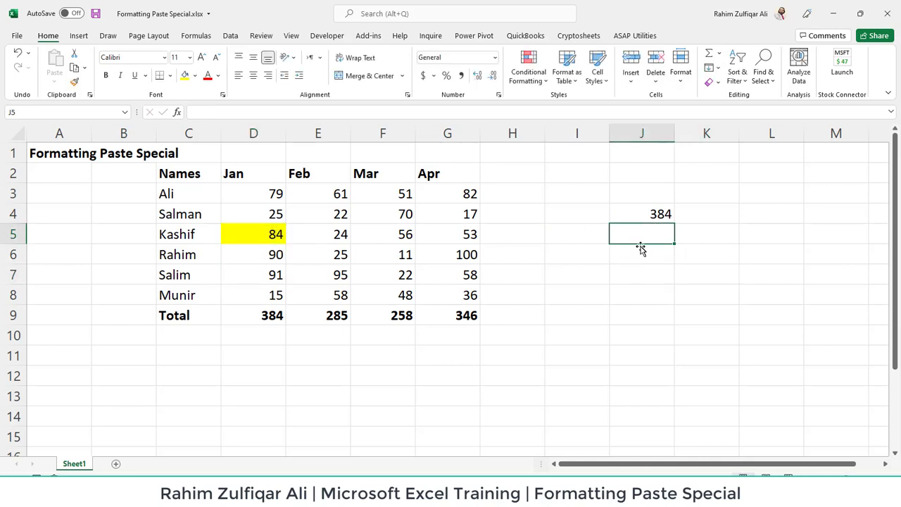
left_click(267, 233)
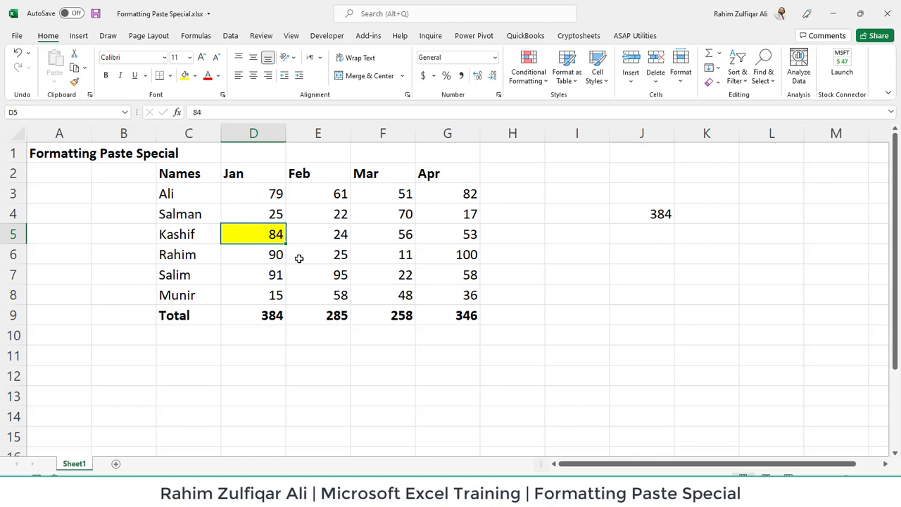
Copy D5 and paste only its yellow formatting onto the empty cell J5.
key("ctrl+c")
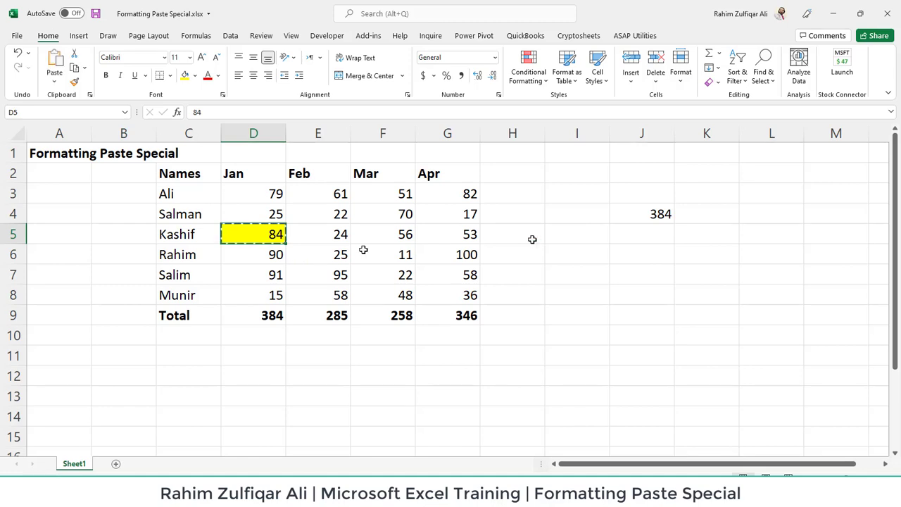
left_click(663, 234)
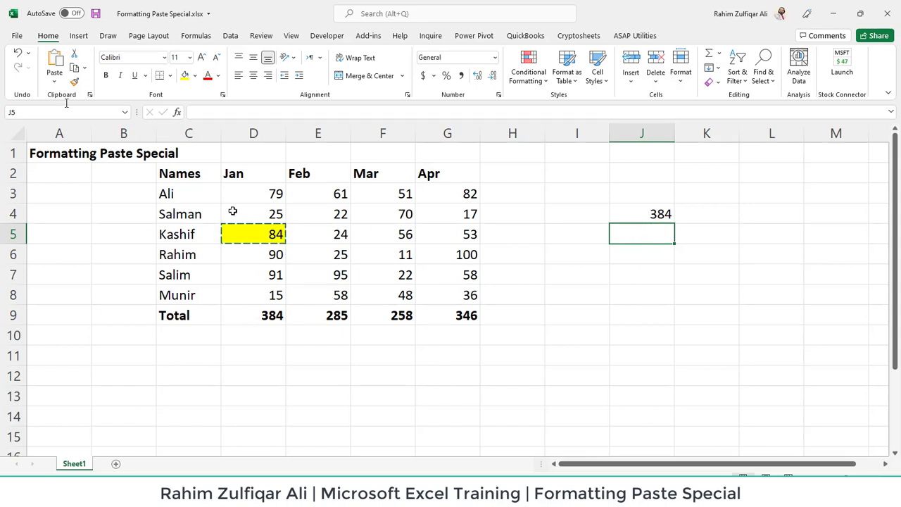
left_click(54, 82)
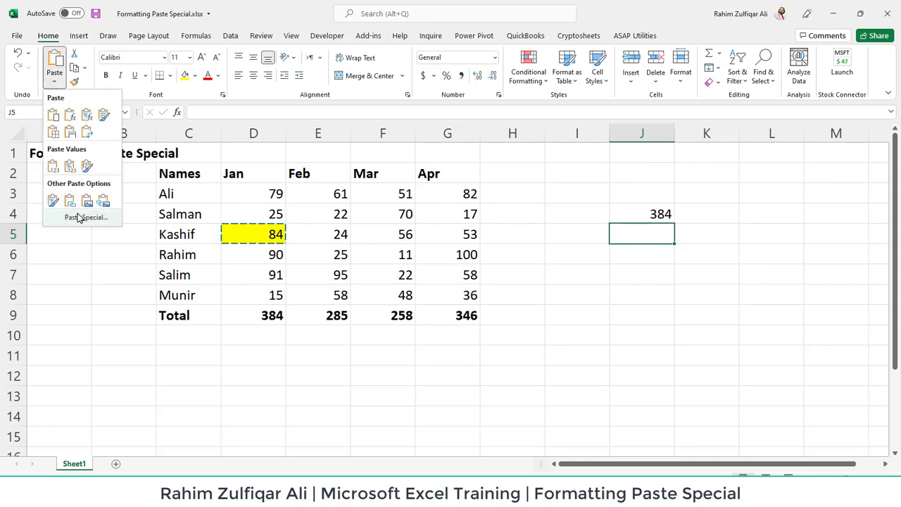
left_click(79, 217)
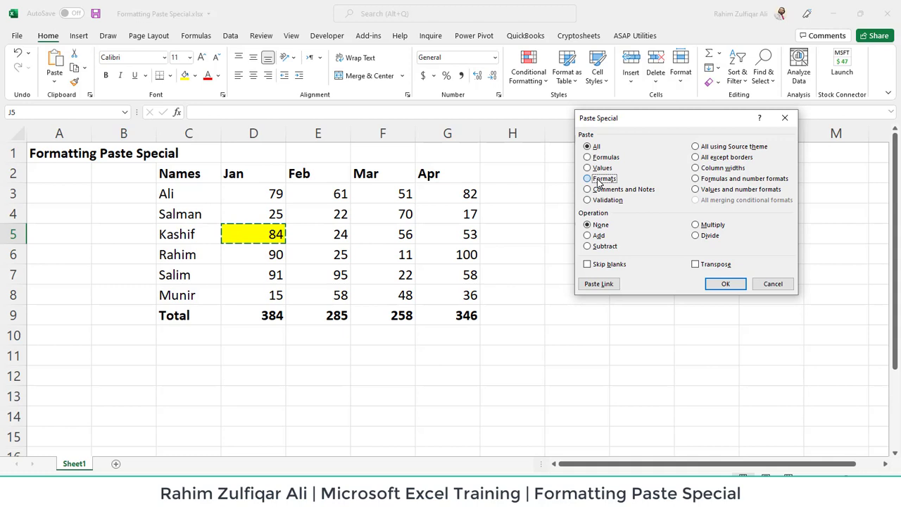
left_click(590, 178)
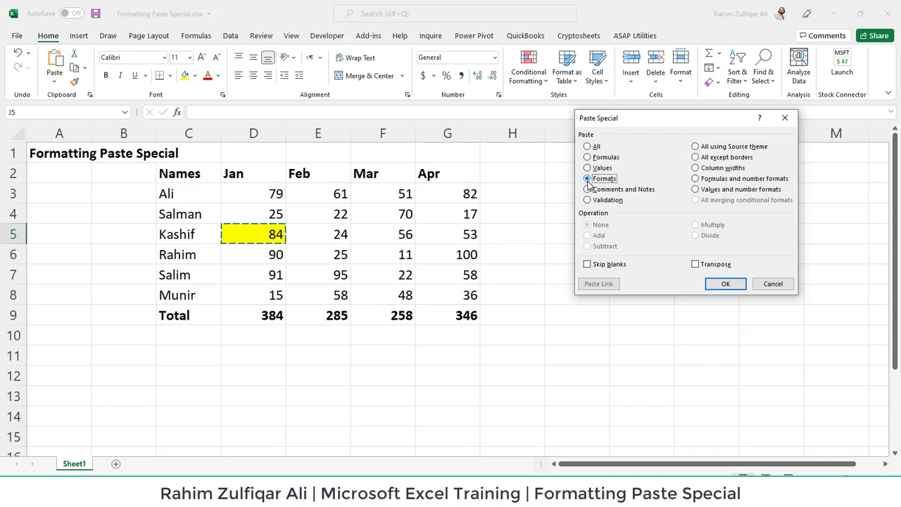
left_click(723, 285)
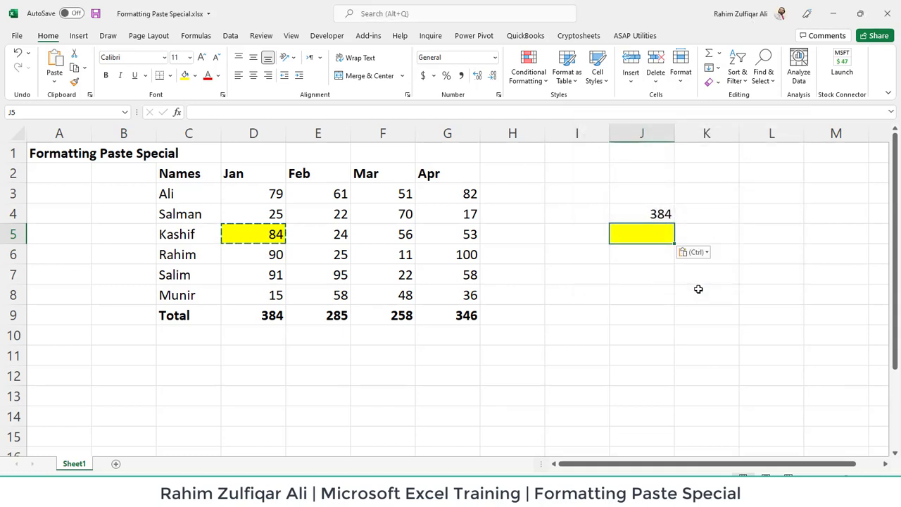
left_click(641, 258)
left_click(643, 238)
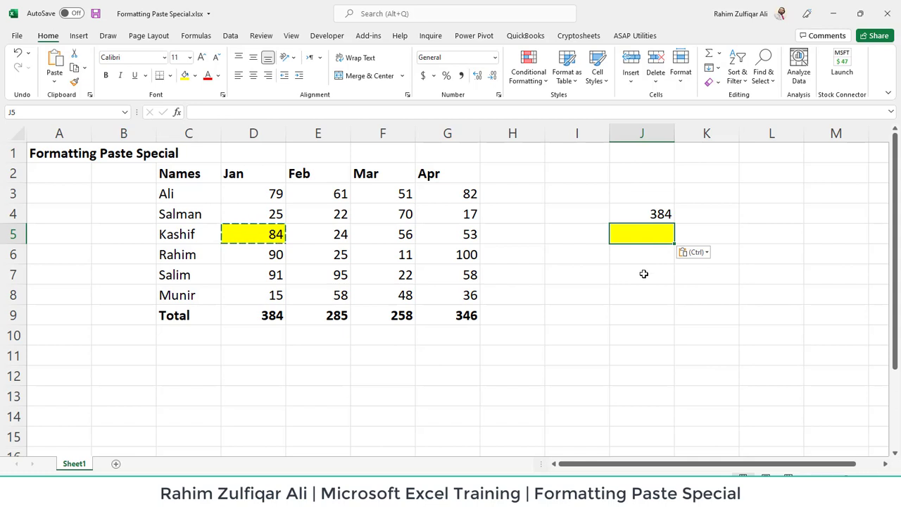
left_click(317, 361)
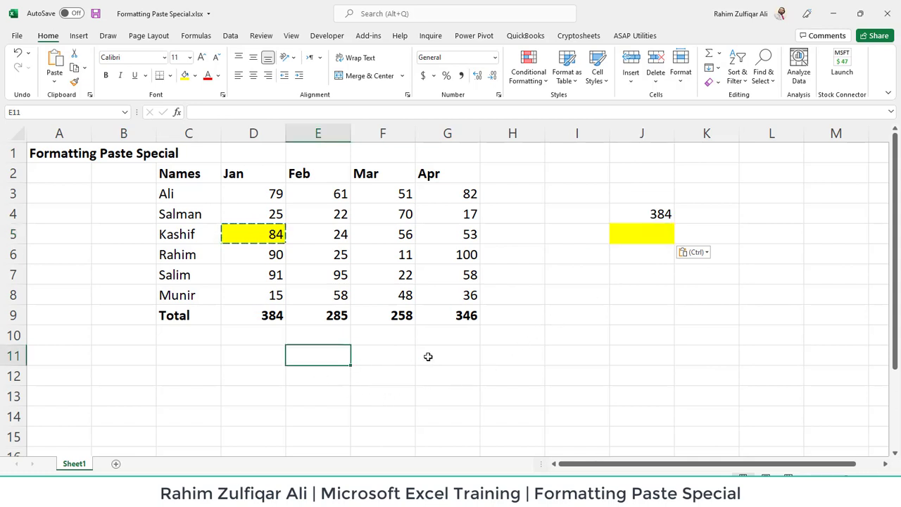
Copy the whole sales table C2:G9.
key("Escape")
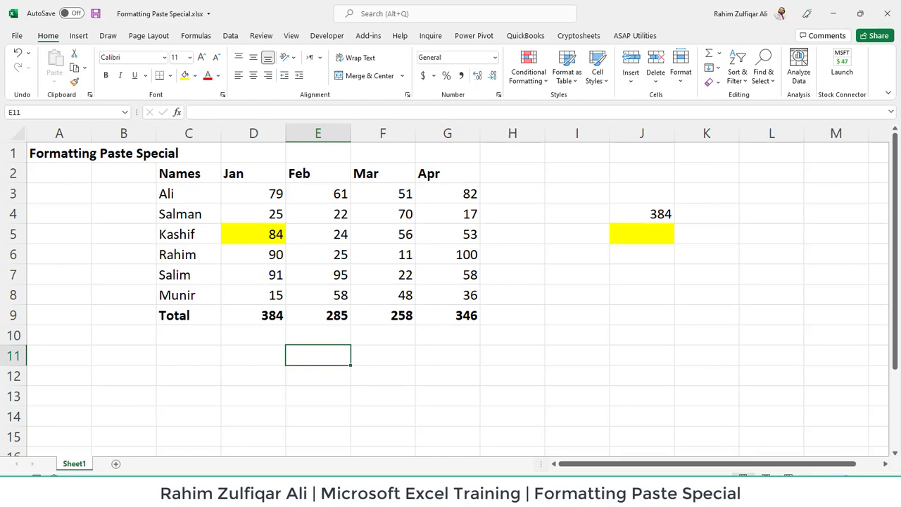
scroll(429, 356, "down", 1, "ctrl")
scroll(252, 204, "down", 1, "ctrl")
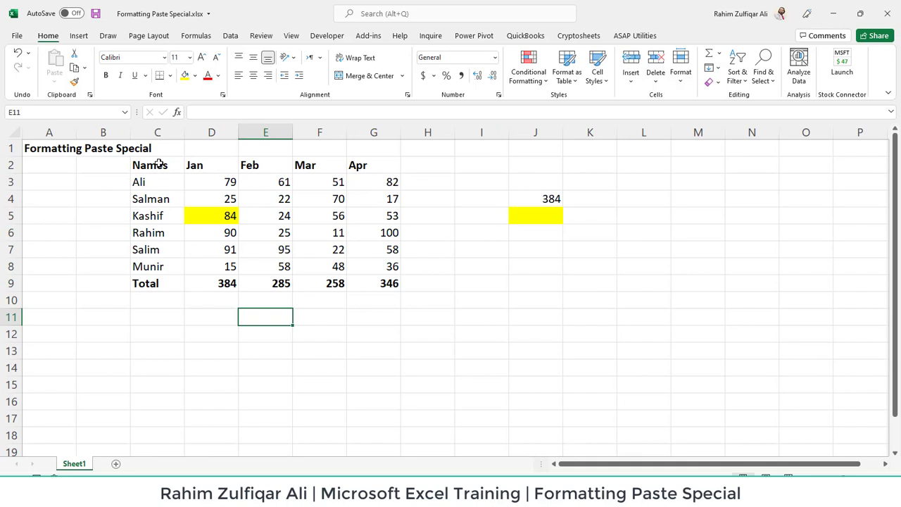
left_click_drag(151, 165, 377, 283)
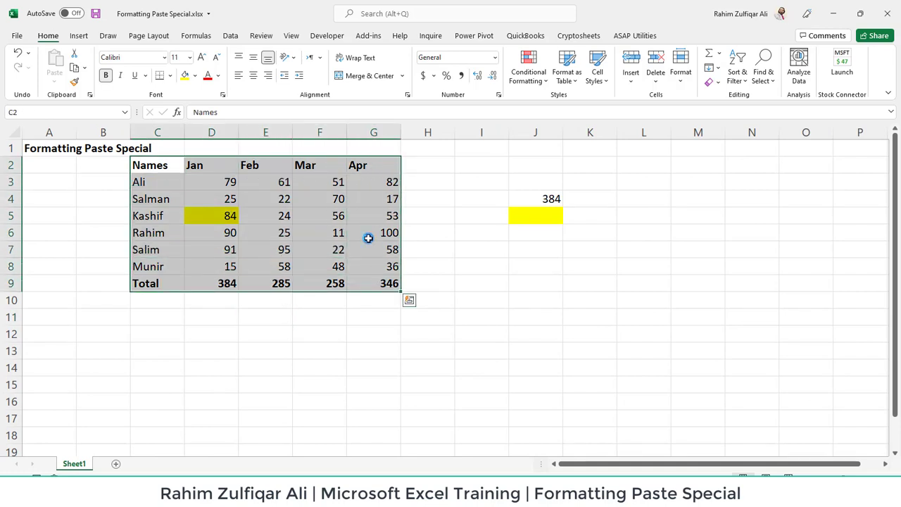
key("ctrl+c")
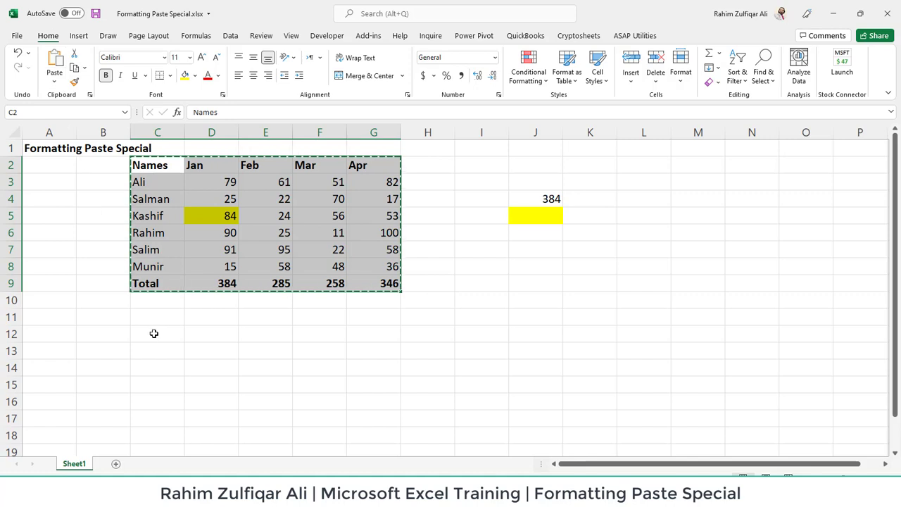
Paste the table at C12 as transposed values only.
left_click(153, 334)
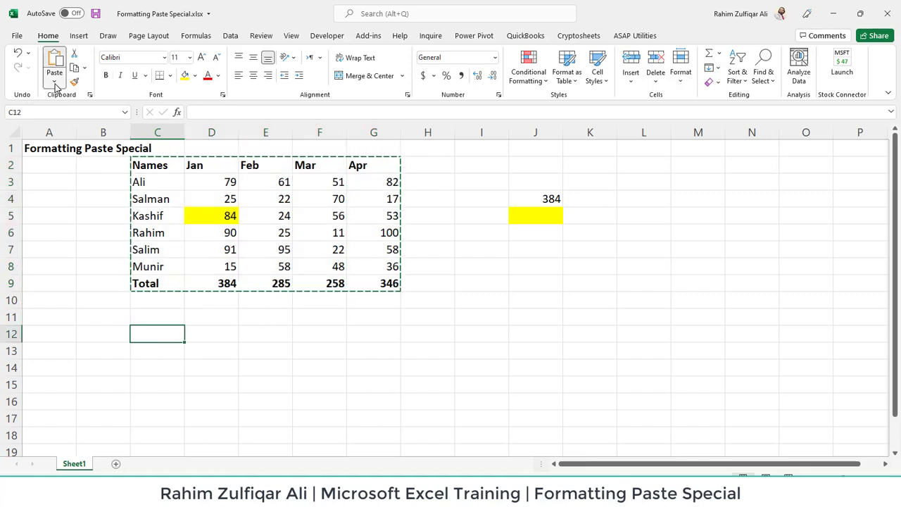
left_click(54, 82)
left_click(83, 218)
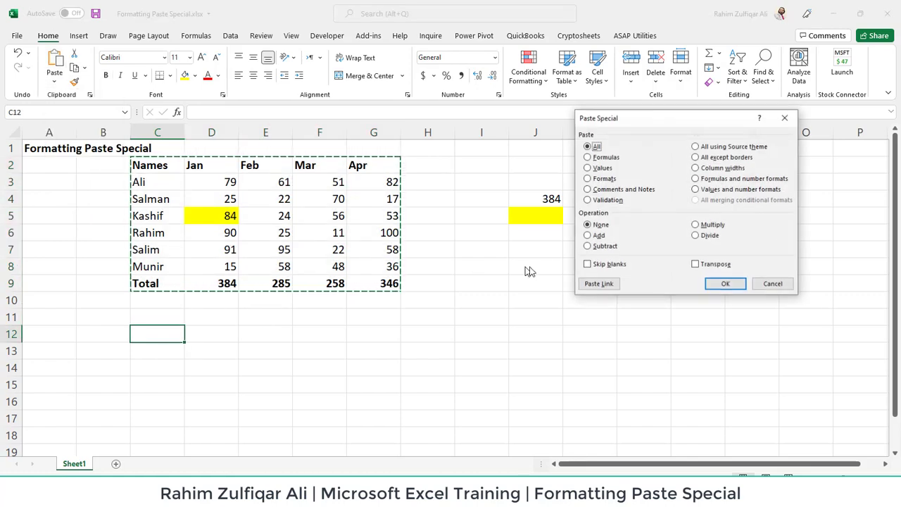
left_click(696, 265)
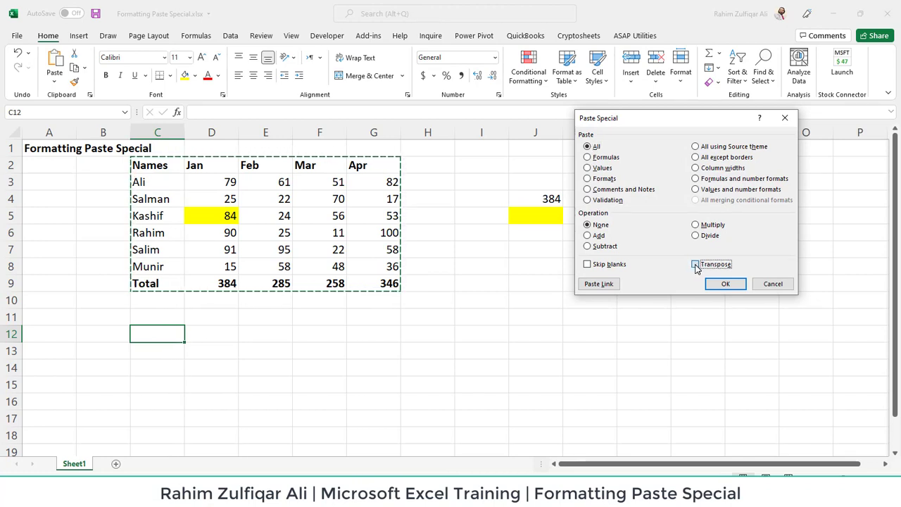
left_click(600, 168)
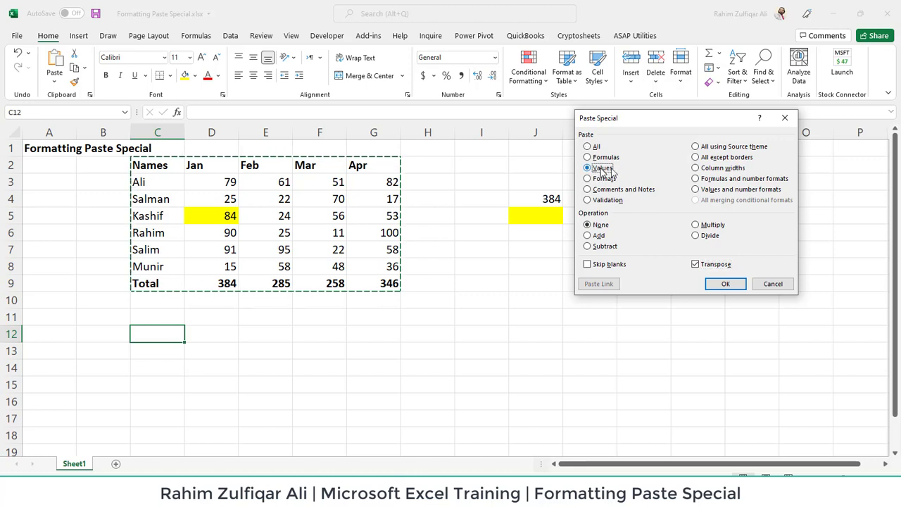
left_click(725, 284)
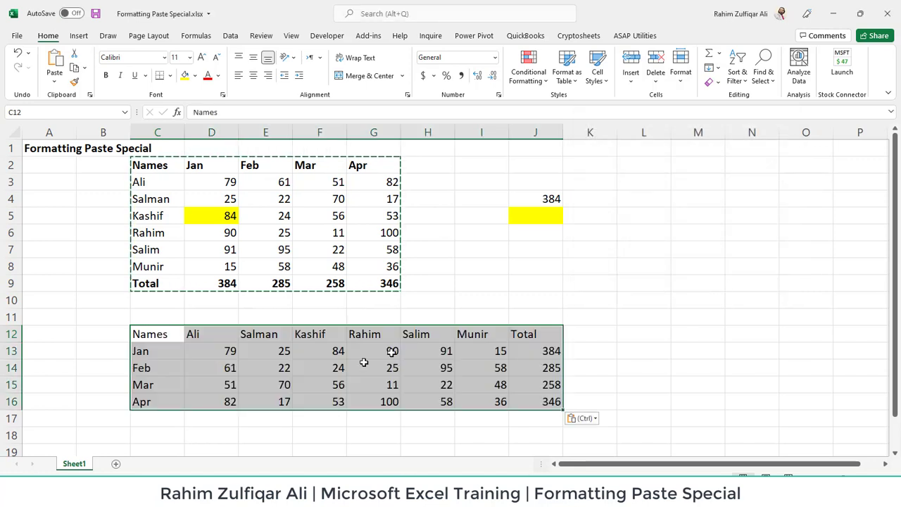
left_click(373, 366)
left_click(176, 166)
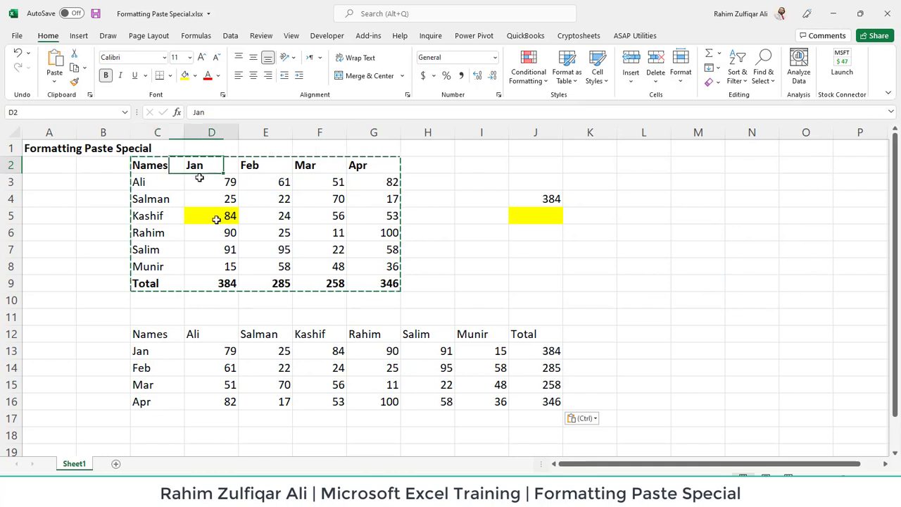
left_click_drag(201, 169, 218, 266)
left_click_drag(281, 166, 278, 251)
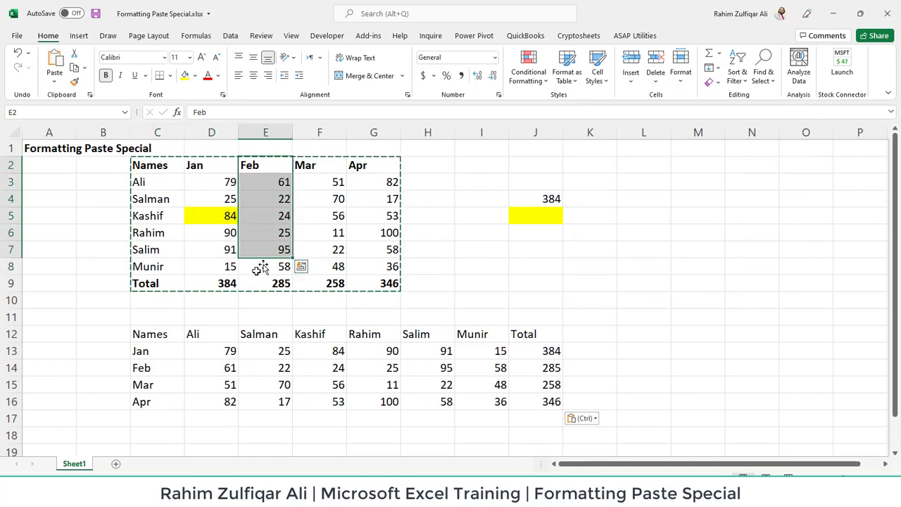
left_click_drag(145, 354, 556, 352)
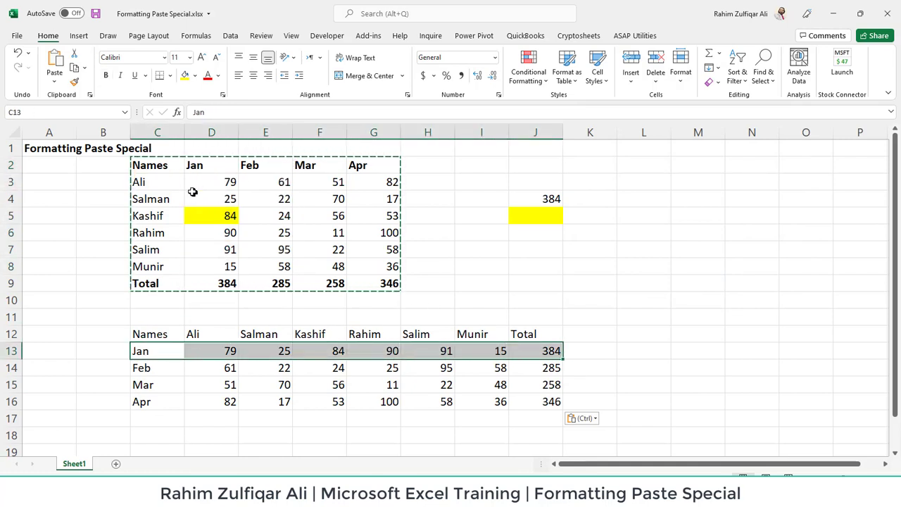
left_click_drag(163, 184, 338, 182)
left_click_drag(163, 203, 284, 201)
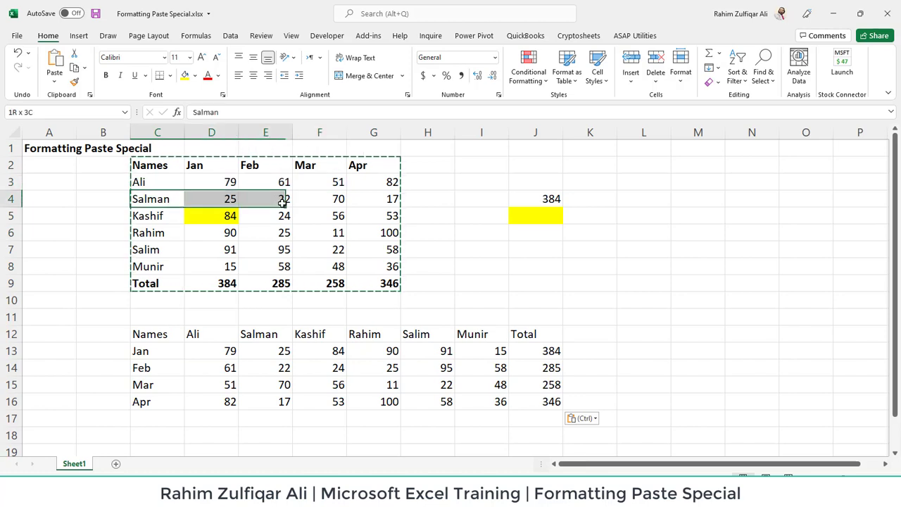
left_click_drag(266, 334, 282, 401)
left_click_drag(328, 328, 327, 379)
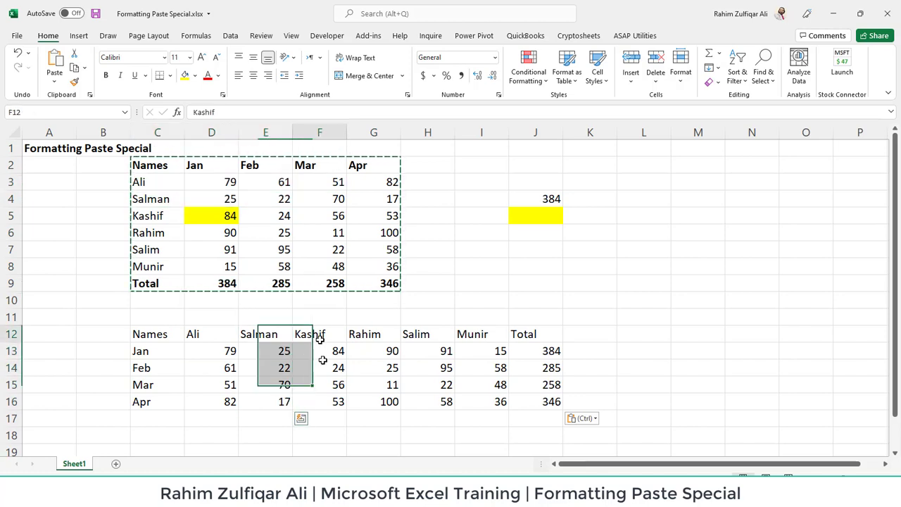
left_click(328, 267)
key("Escape")
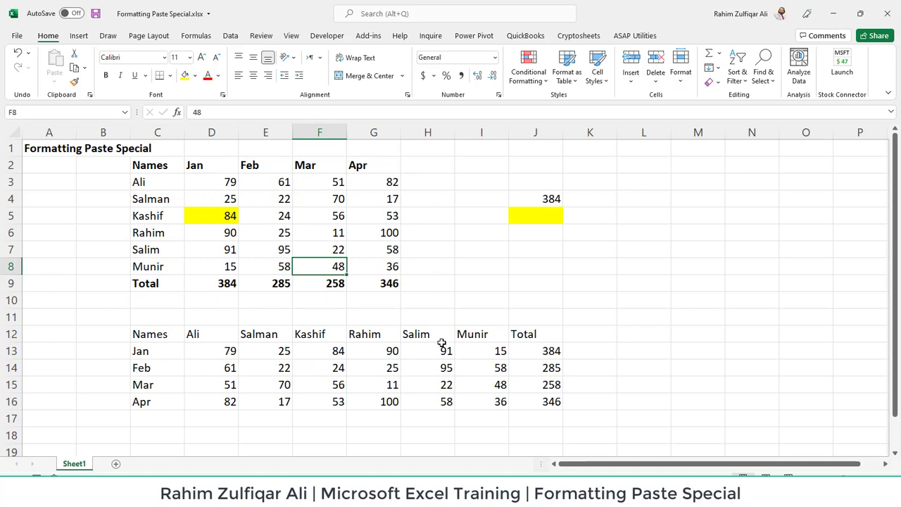
left_click(392, 355)
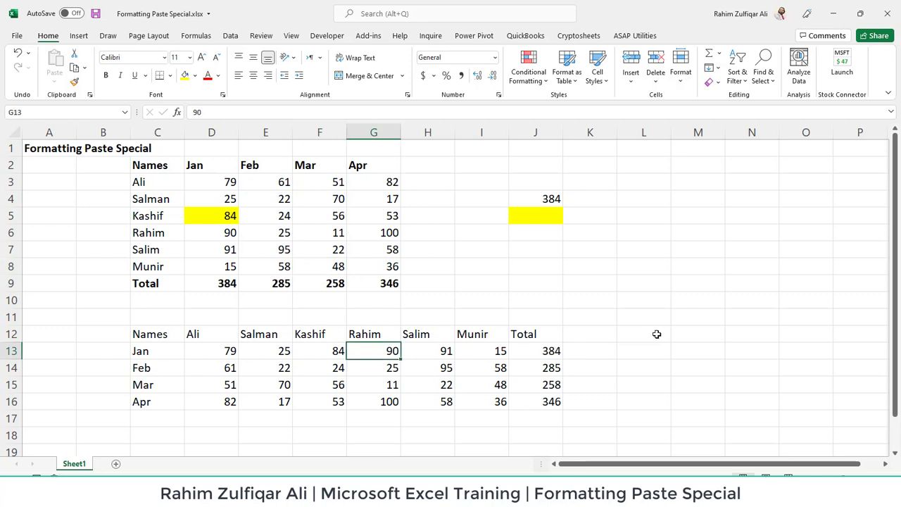
left_click(658, 306)
left_click(271, 278)
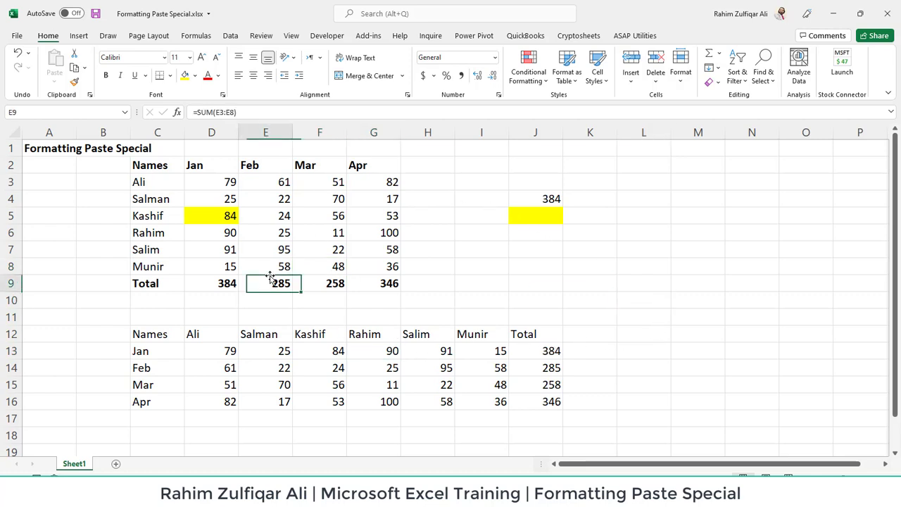
key("ctrl+Up")
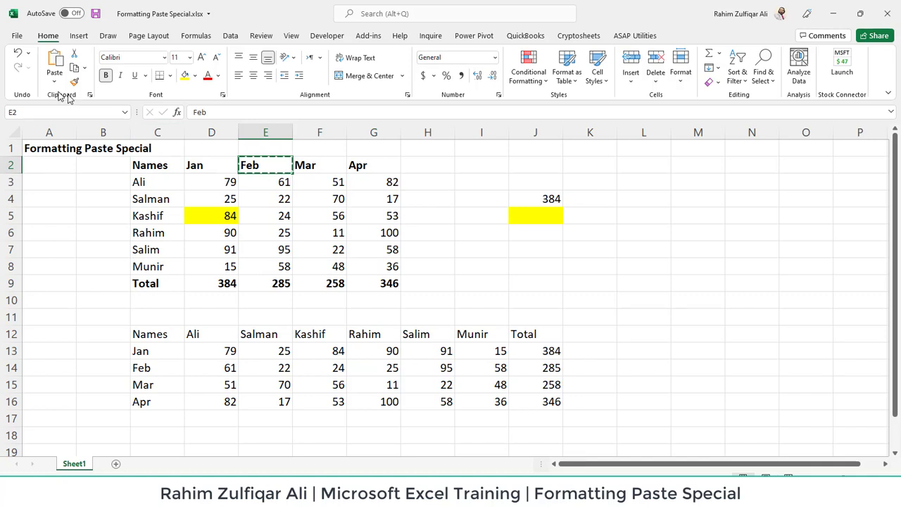
key("ctrl+c")
left_click(54, 85)
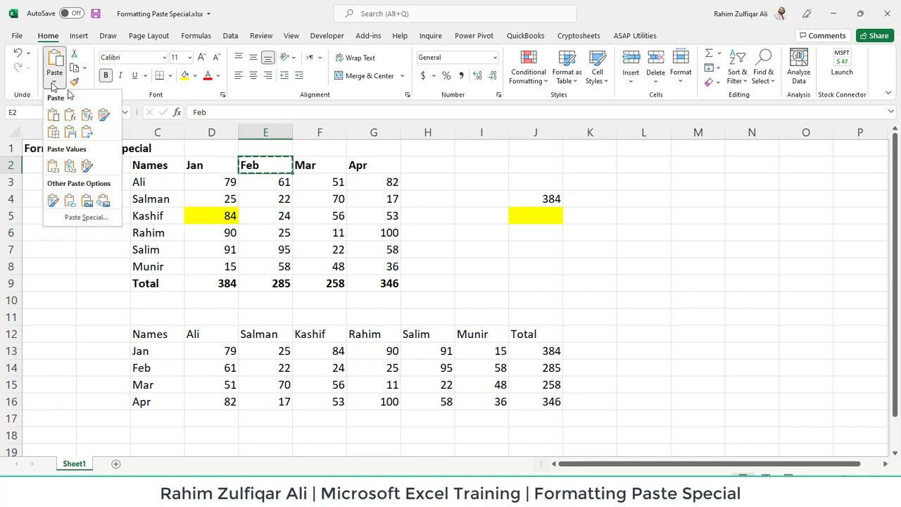
left_click(86, 218)
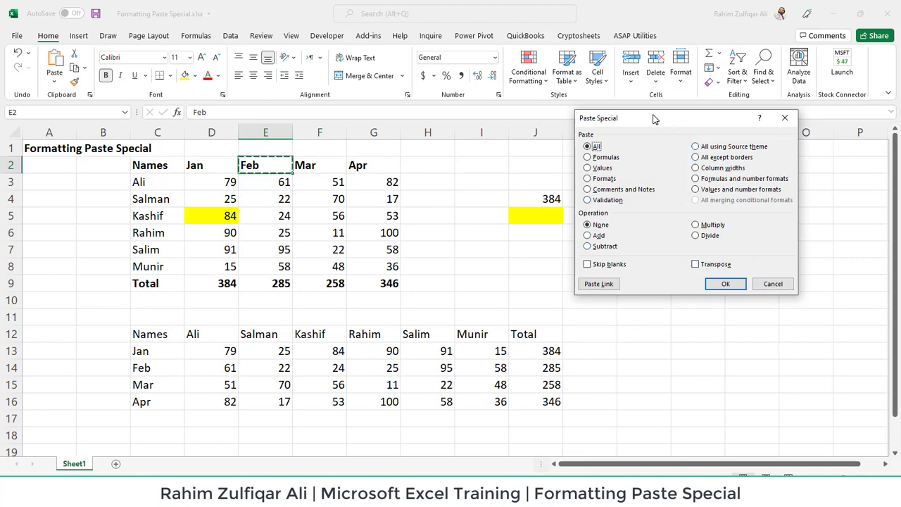
left_click_drag(653, 119, 671, 179)
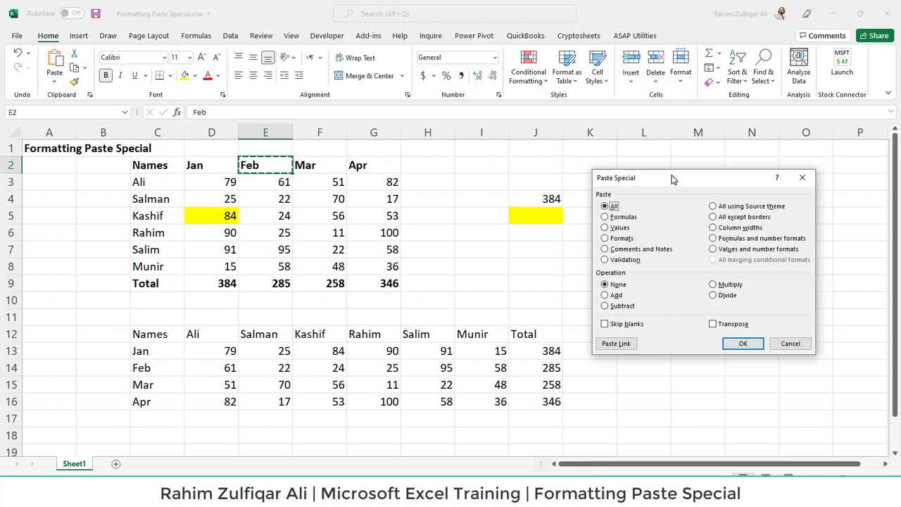
left_click(784, 347)
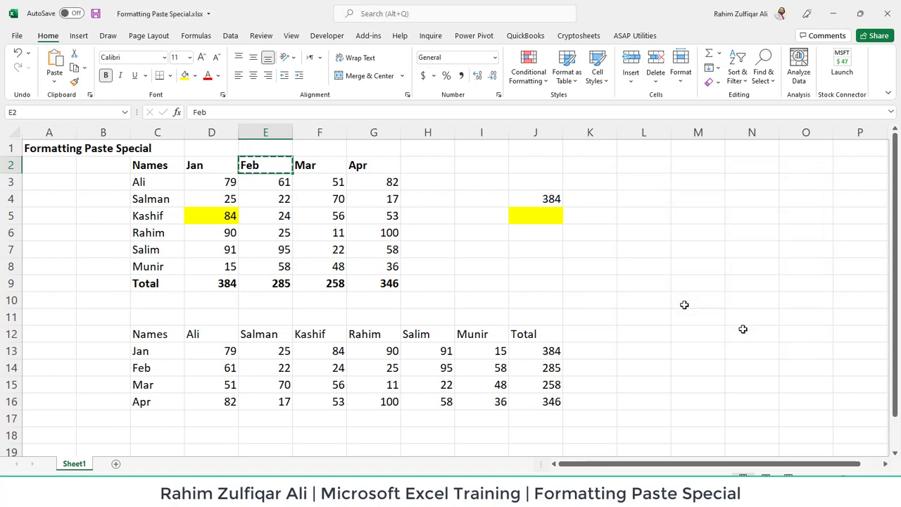